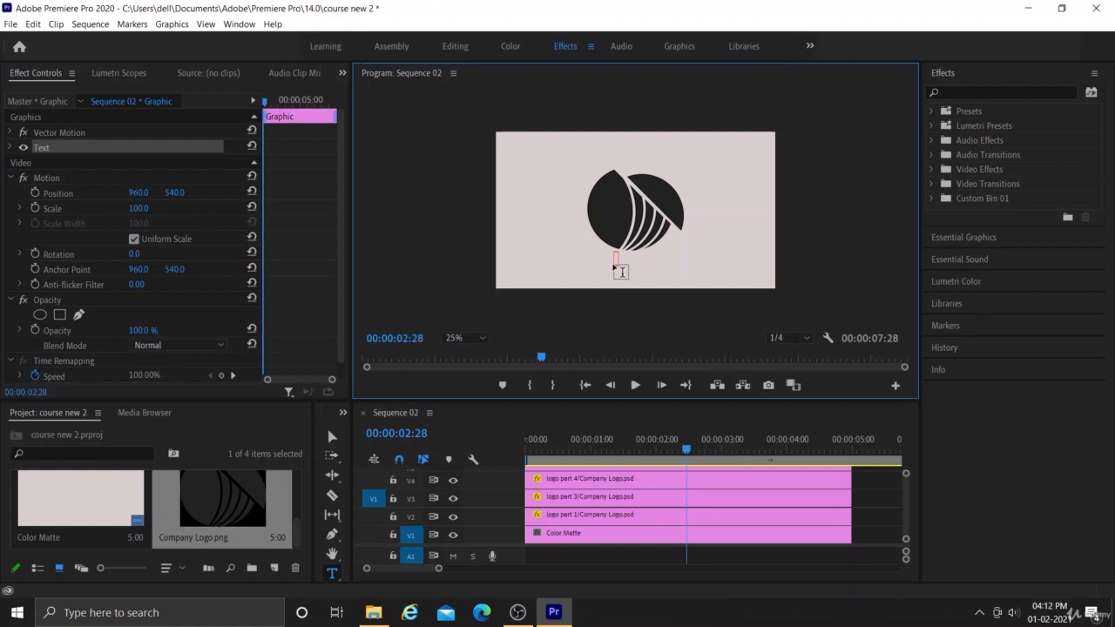
# Enter the text "Sliced Ball" in the new text layer below the logo.
pyautogui.write('Sliced Bal')
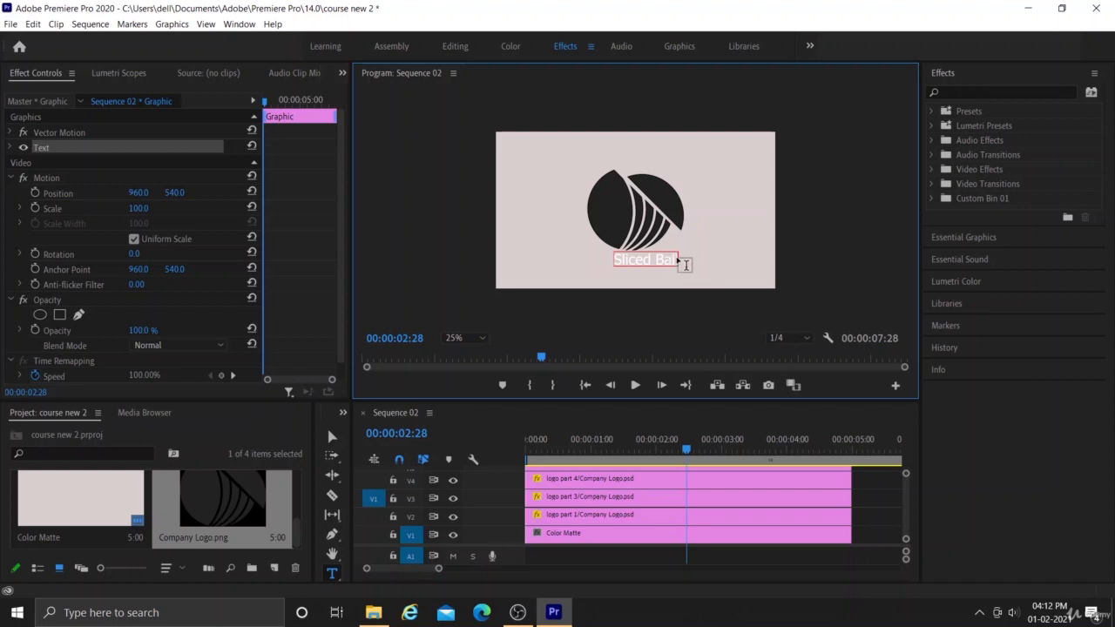
pyautogui.write('ly')
pyautogui.press('BackSpace')
pyautogui.click(331, 434)
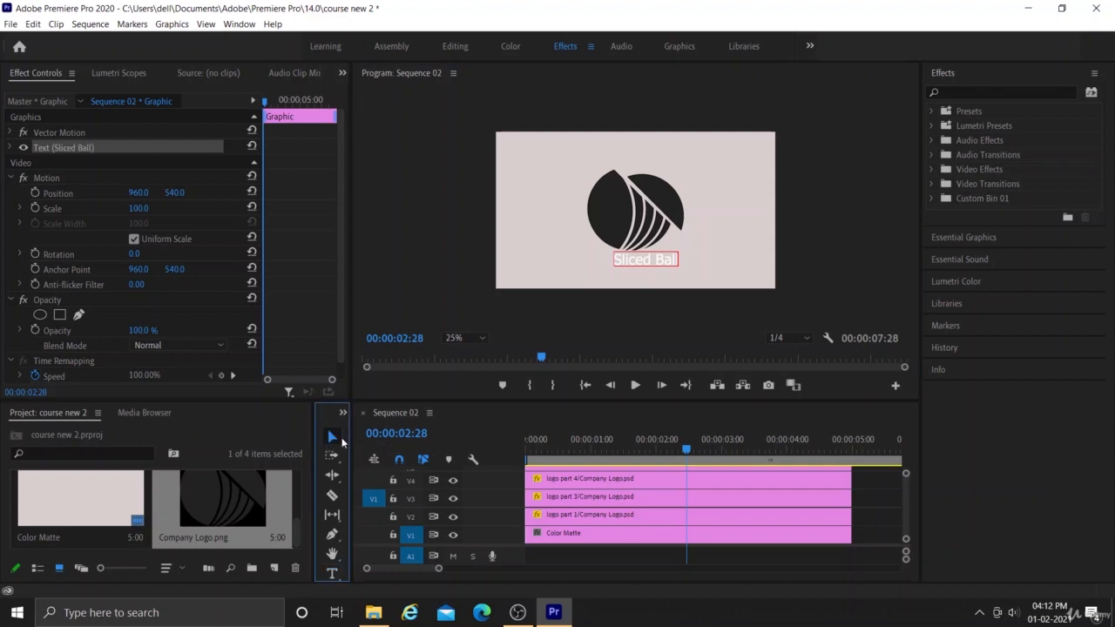
# Change the Sliced Ball text's fill to near-black, hex 0B0B0B.
pyautogui.click(631, 258)
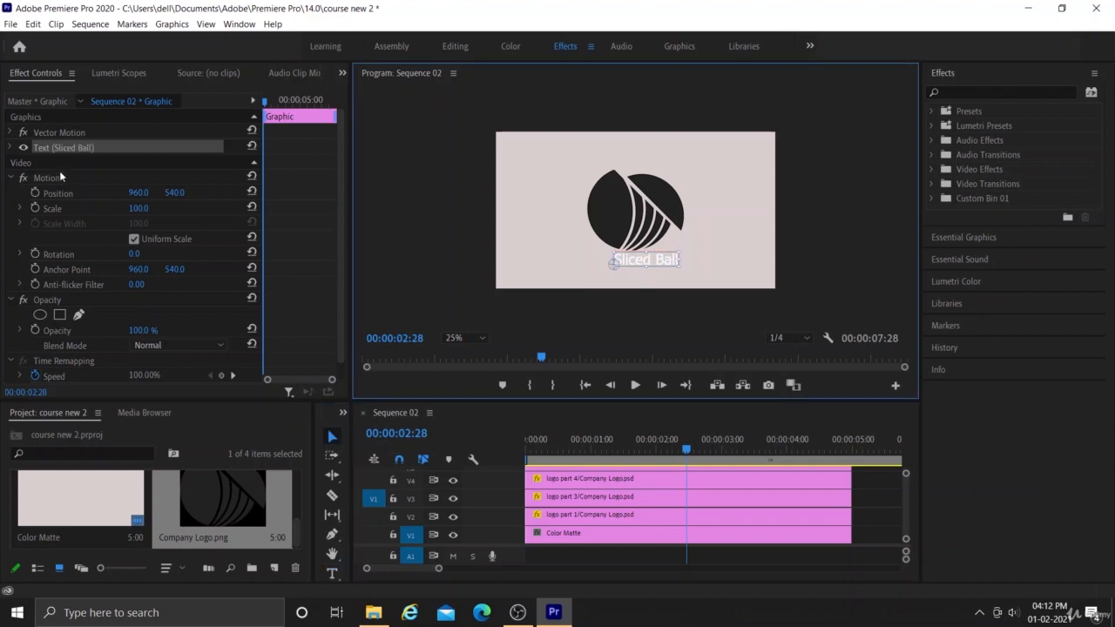
pyautogui.click(11, 148)
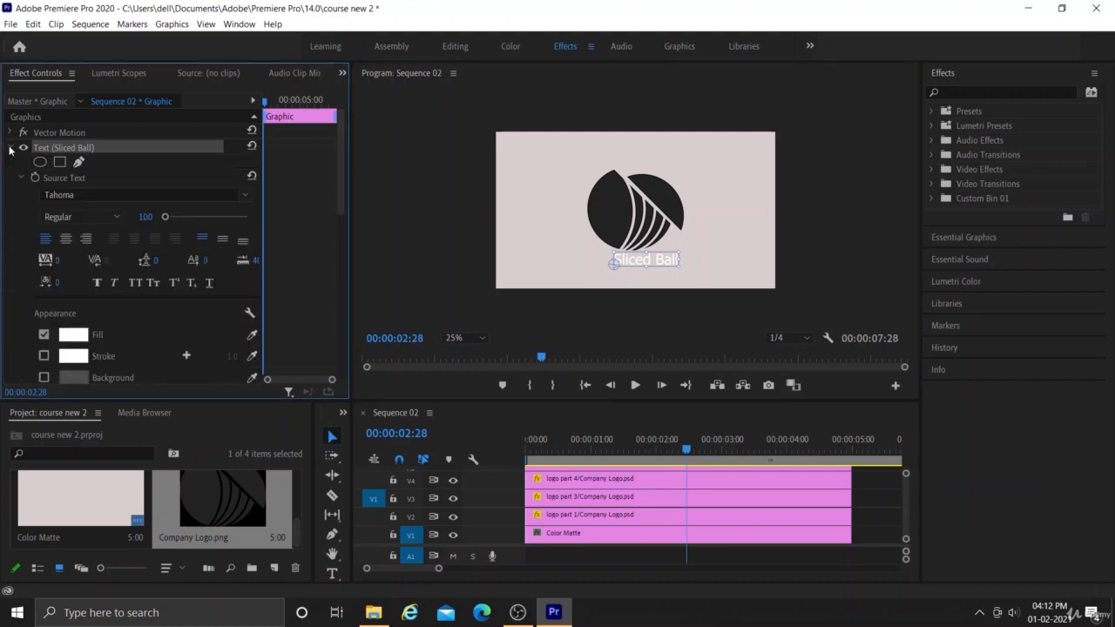
pyautogui.click(73, 335)
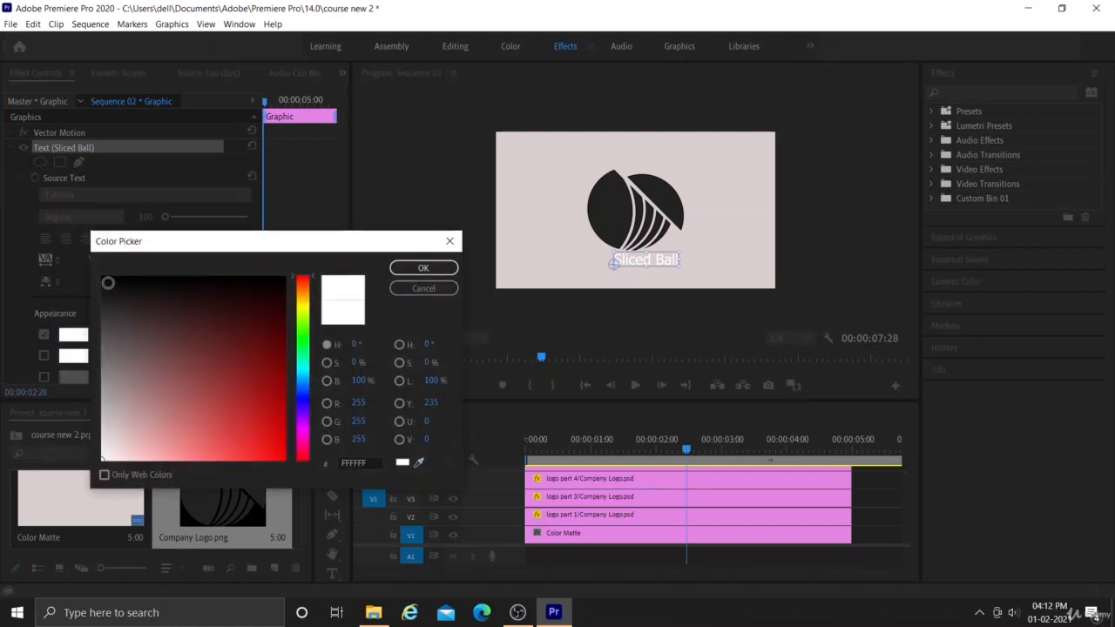
pyautogui.click(108, 282)
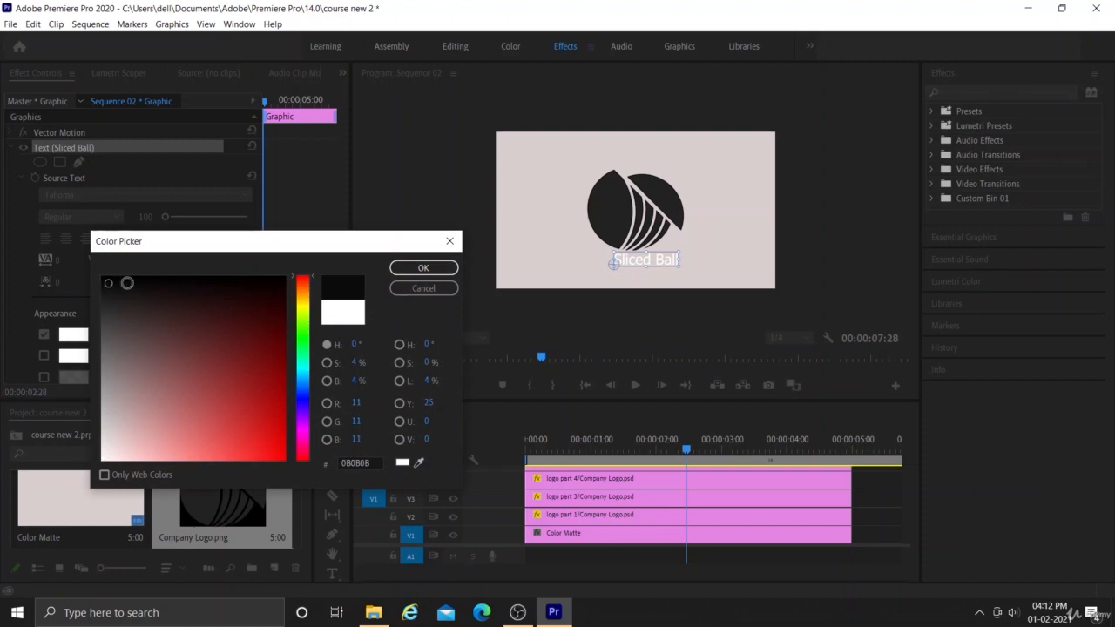
pyautogui.click(416, 270)
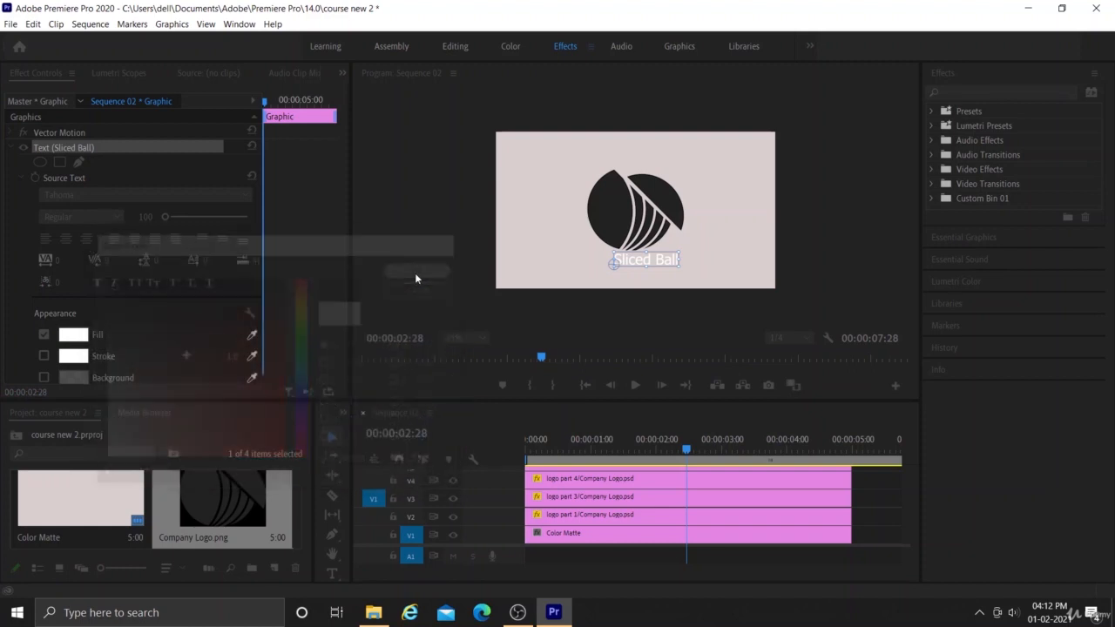
# Apply faux bold and the Tahoma Bold font style to the Sliced Ball text, and shift it left beneath the logo.
pyautogui.click(97, 283)
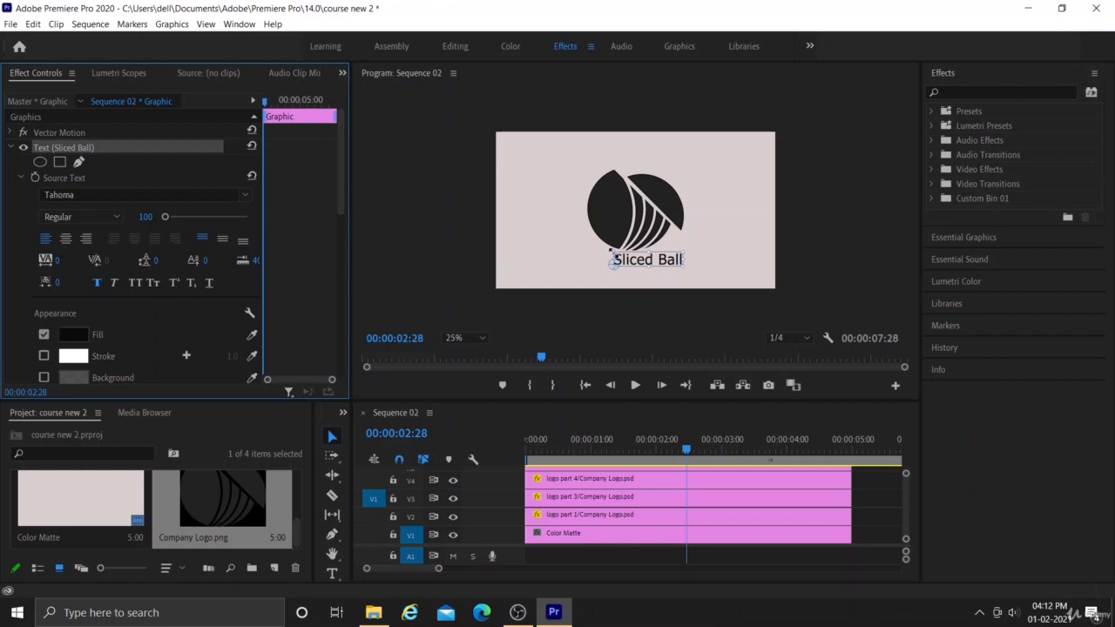
pyautogui.moveTo(641, 262)
pyautogui.mouseDown()
pyautogui.moveTo(592, 267)
pyautogui.moveTo(627, 266)
pyautogui.mouseUp()
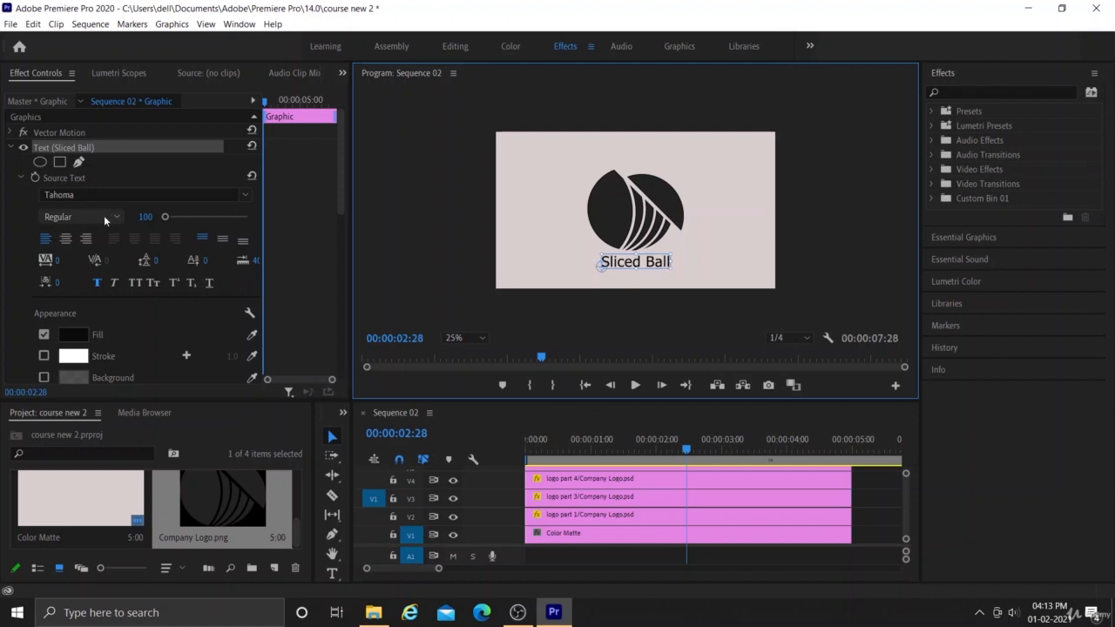
pyautogui.click(247, 195)
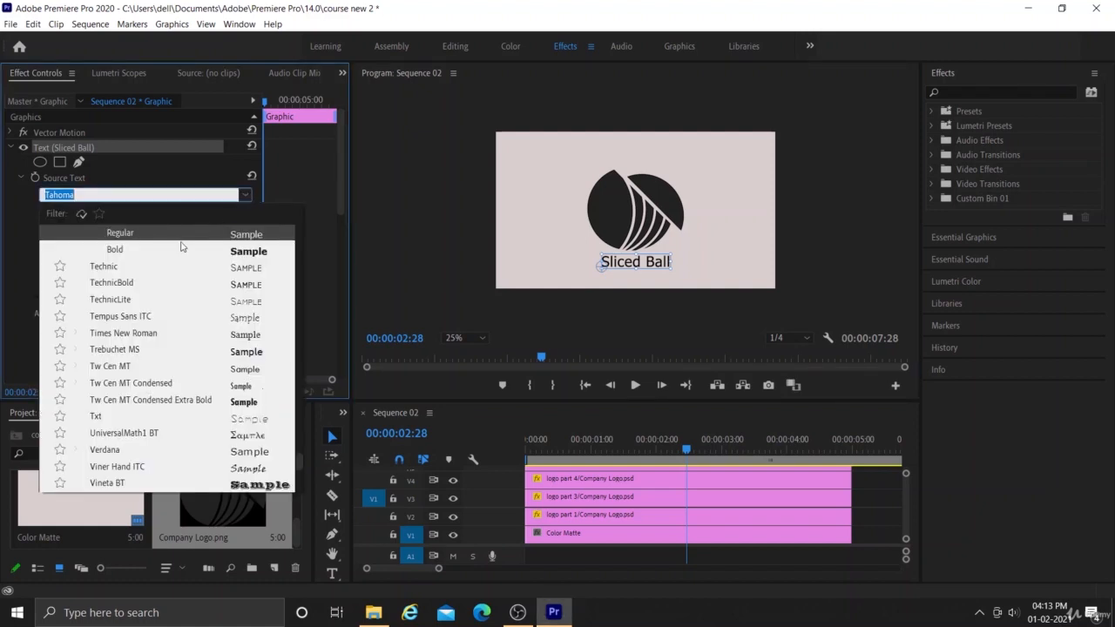
pyautogui.click(249, 251)
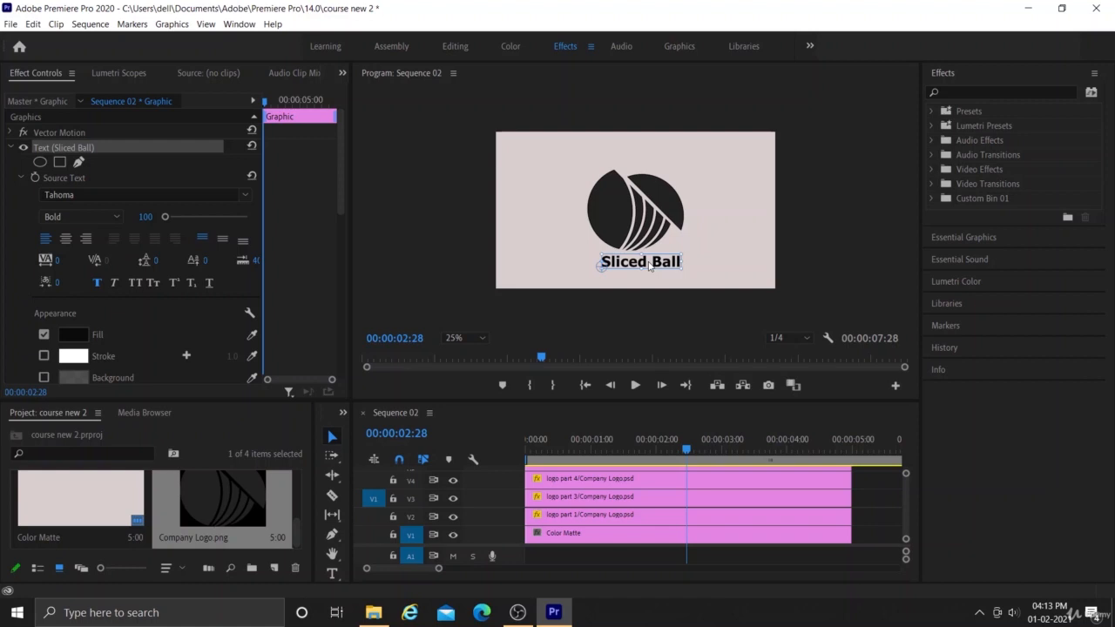
pyautogui.press('Left')
pyautogui.press('Left')
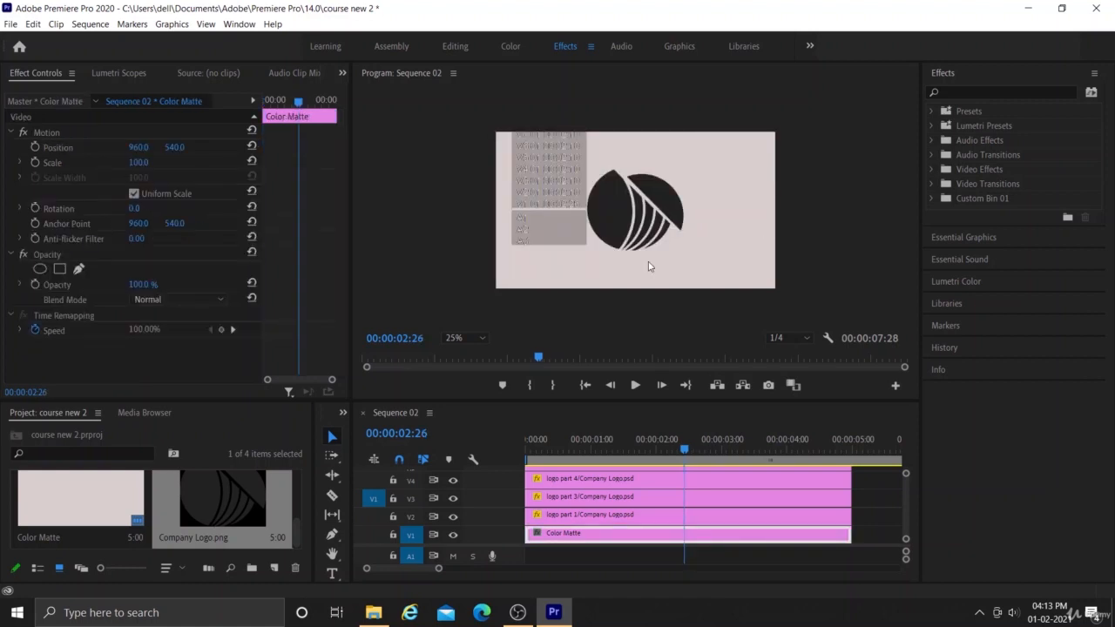
pyautogui.press('Right')
pyautogui.press('Right')
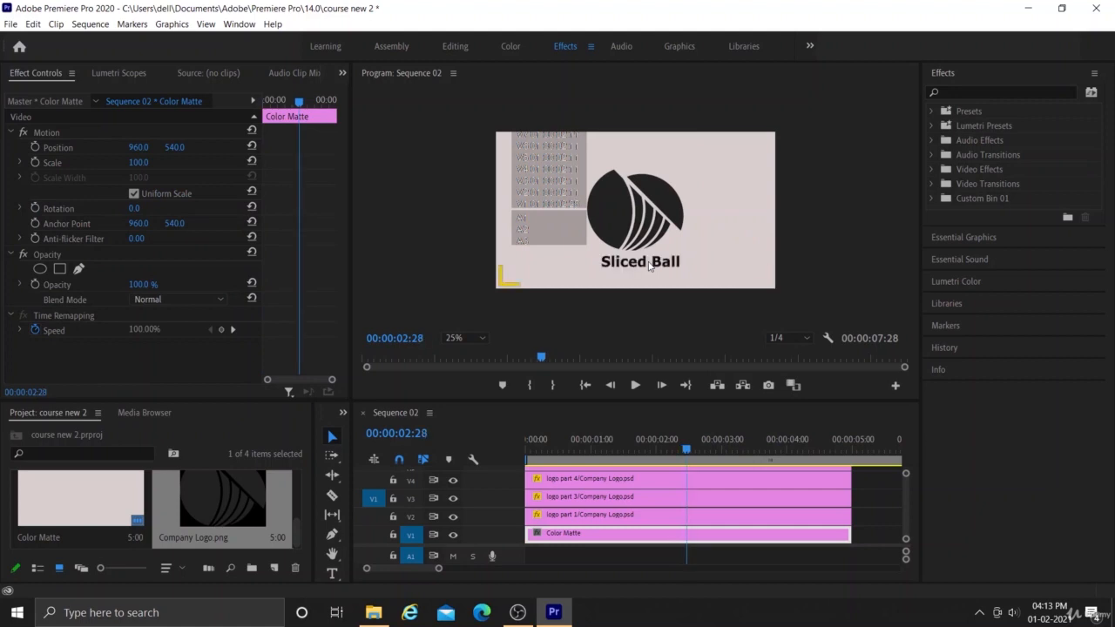
# Move the Sliced Ball text slightly left to position 685, 930 so it is centred under the logo.
pyautogui.click(649, 265)
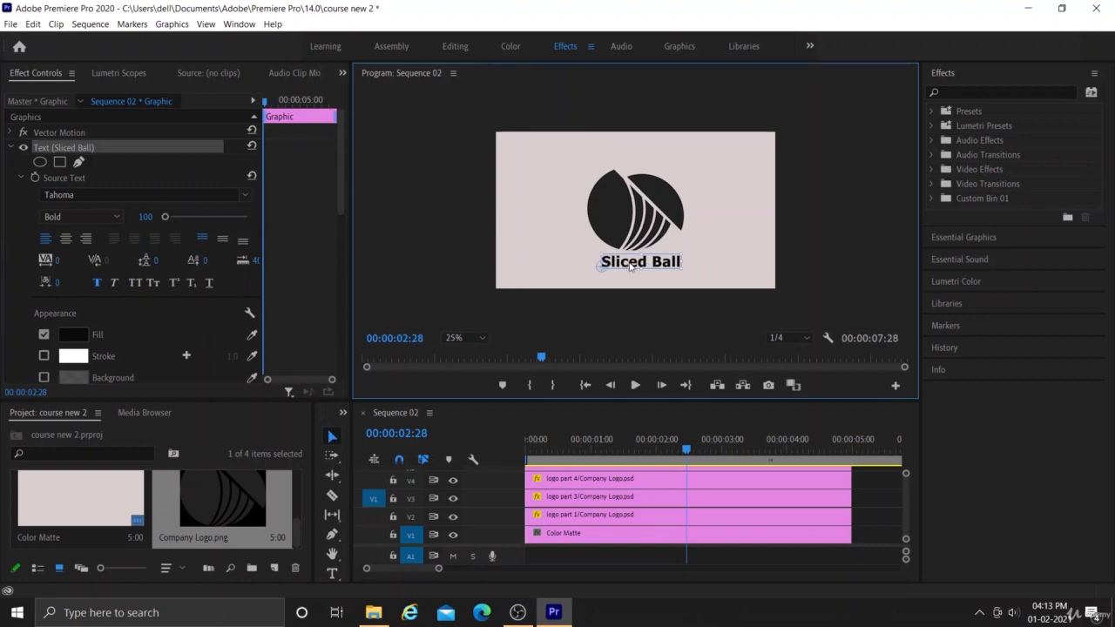
pyautogui.moveTo(629, 266); pyautogui.dragTo(624, 268)
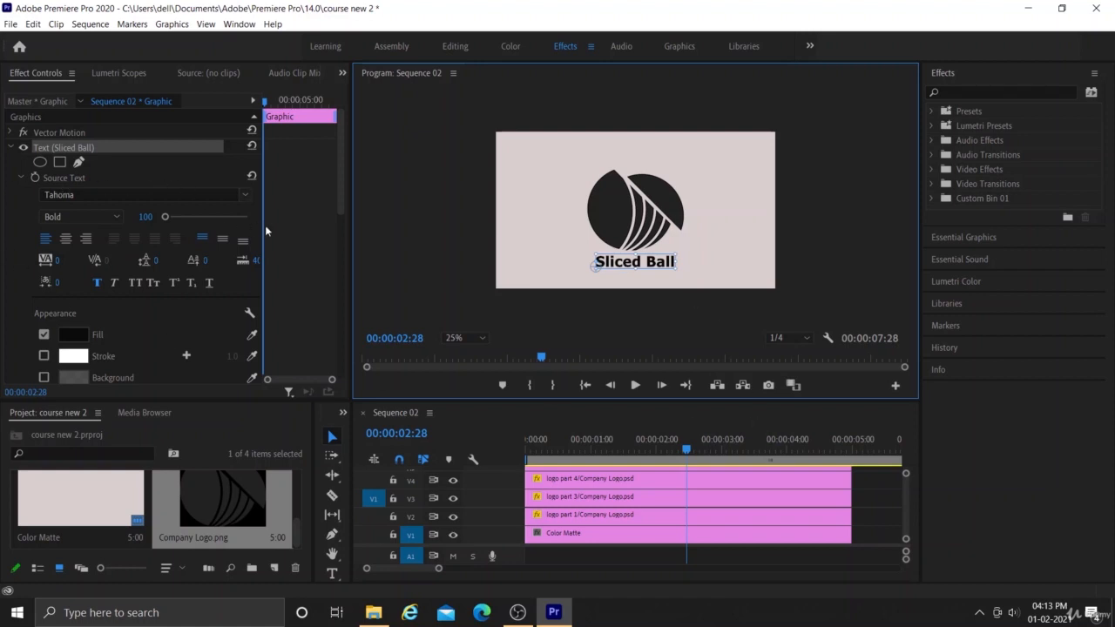
# Set the Sliced Ball text's opacity to 95%.
pyautogui.moveTo(340, 192); pyautogui.dragTo(324, 266)
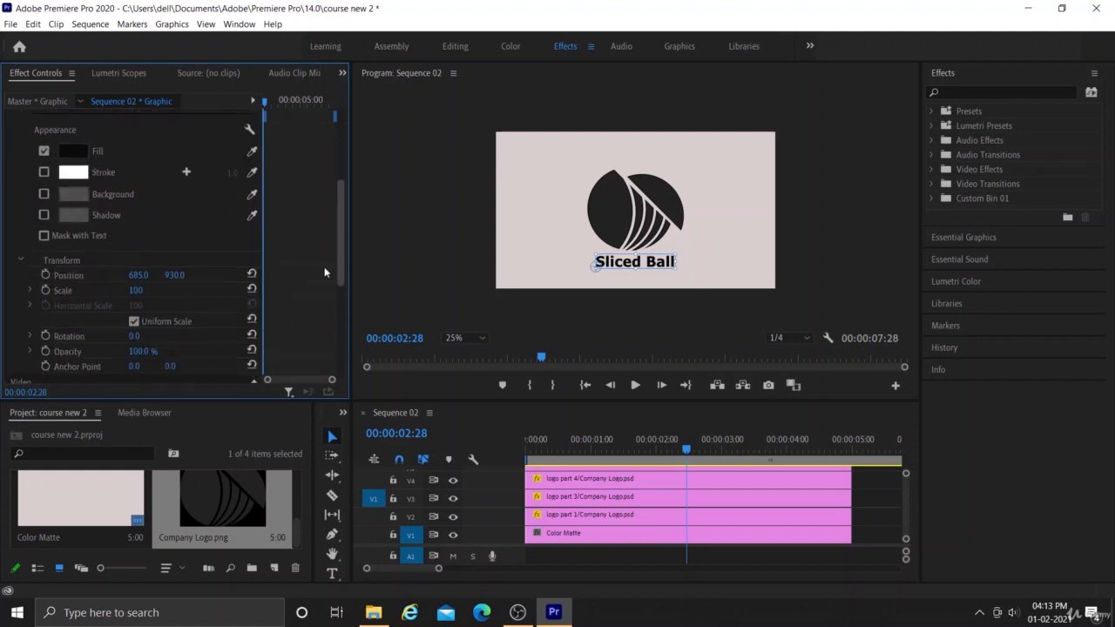
pyautogui.scroll(-1, 324, 272)
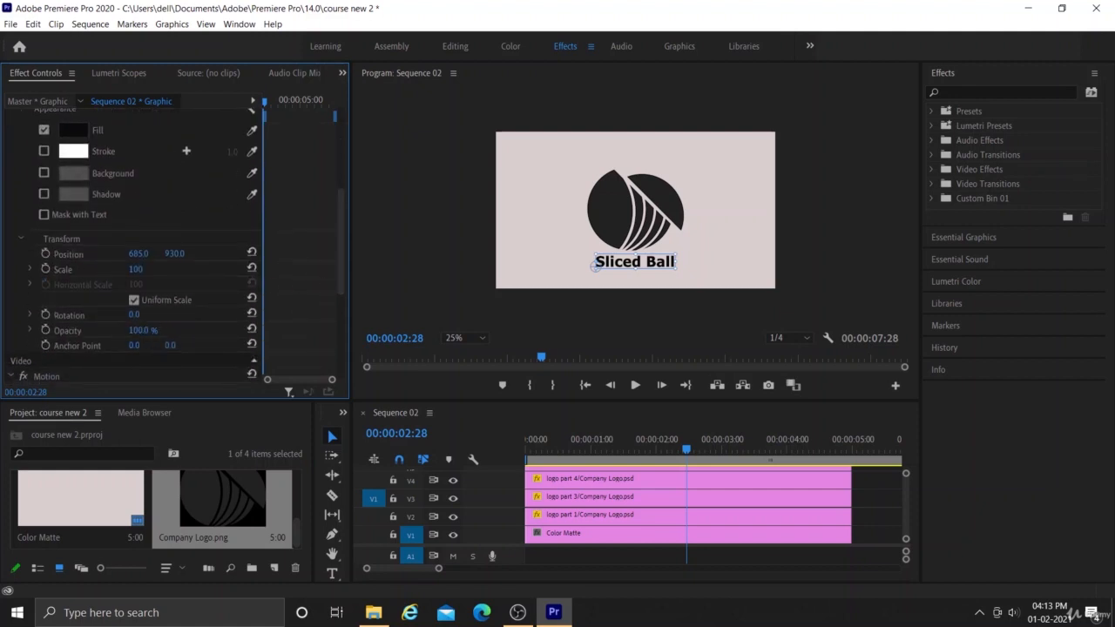
pyautogui.click(149, 329)
pyautogui.write('80')
pyautogui.press('Return')
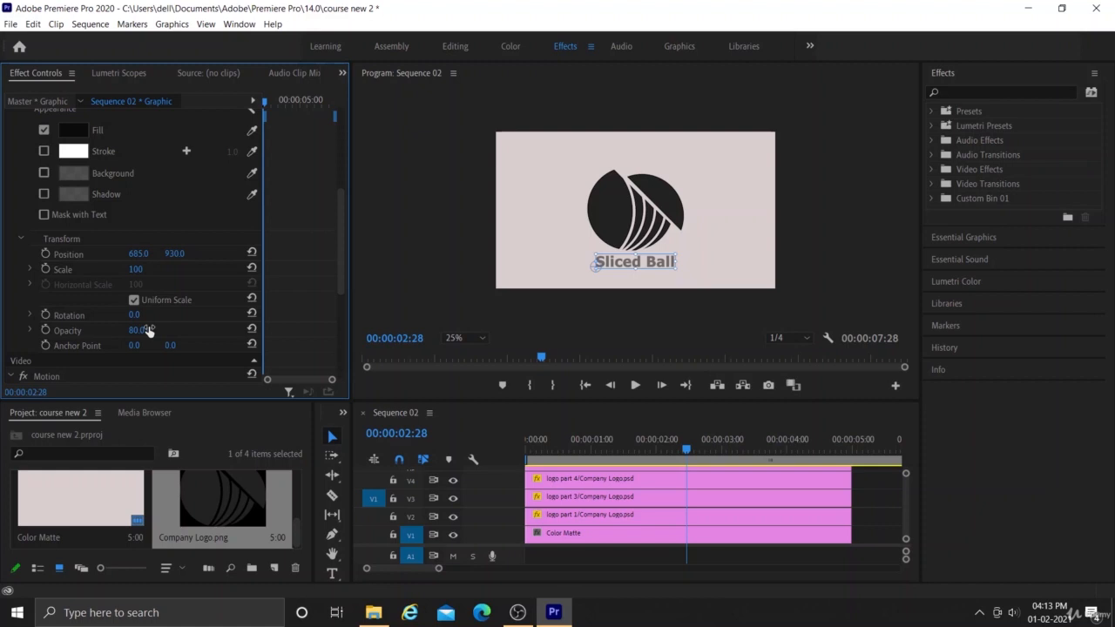
pyautogui.click(149, 329)
pyautogui.write('95')
pyautogui.press('Return')
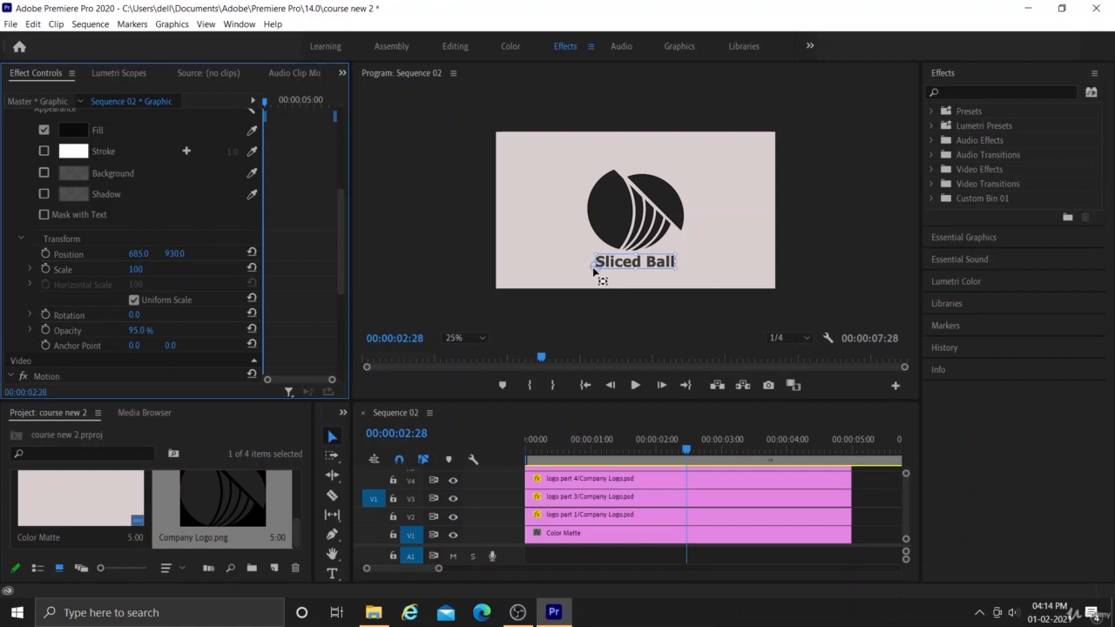
# Move the text's anchor point to its top centre, at about 270, -90.
pyautogui.moveTo(594, 272); pyautogui.dragTo(633, 276)
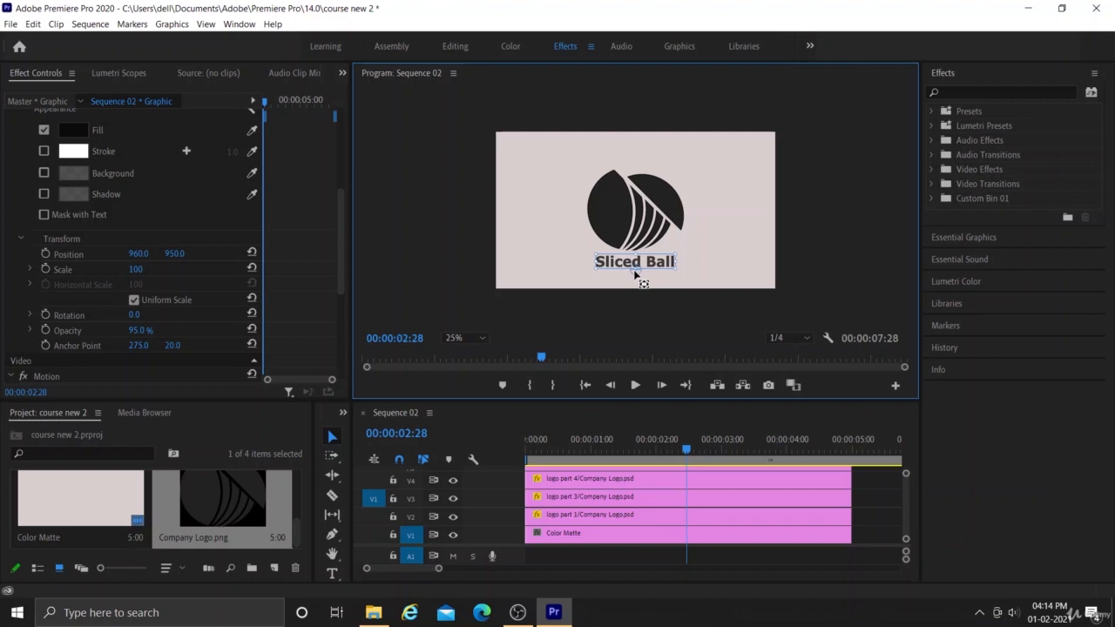
pyautogui.moveTo(635, 274); pyautogui.dragTo(635, 258)
# Try to animate the Sliced Ball text's scale from 0 at 00:00:02:28 to 100 at 00:00:02:40.
pyautogui.click(138, 269)
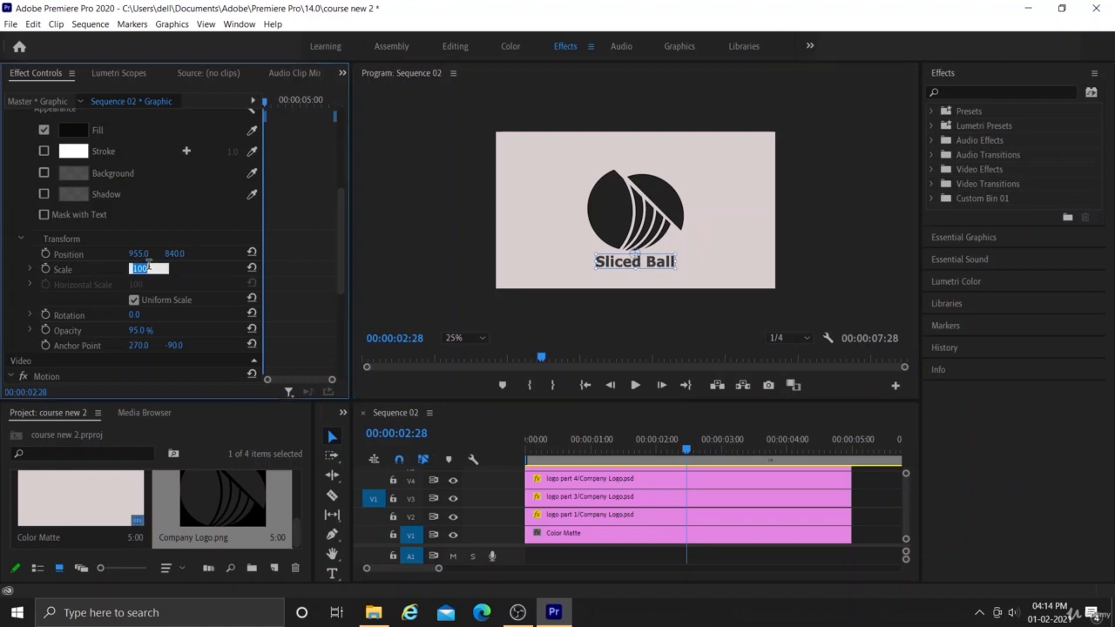
pyautogui.press('BackSpace')
pyautogui.write('0')
pyautogui.press('Return')
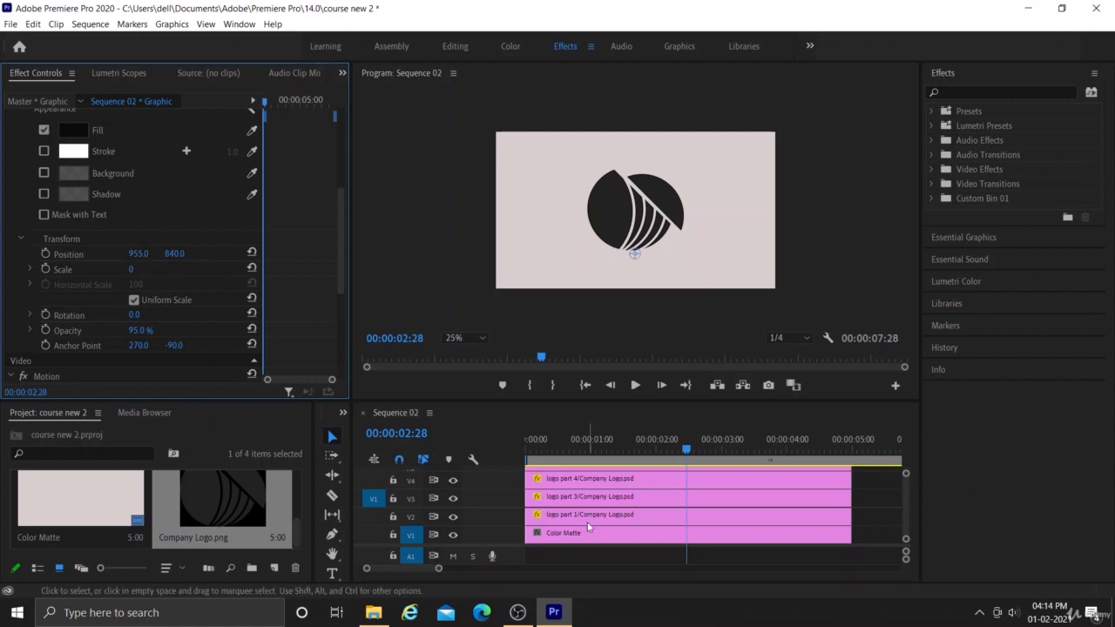
pyautogui.click(687, 450)
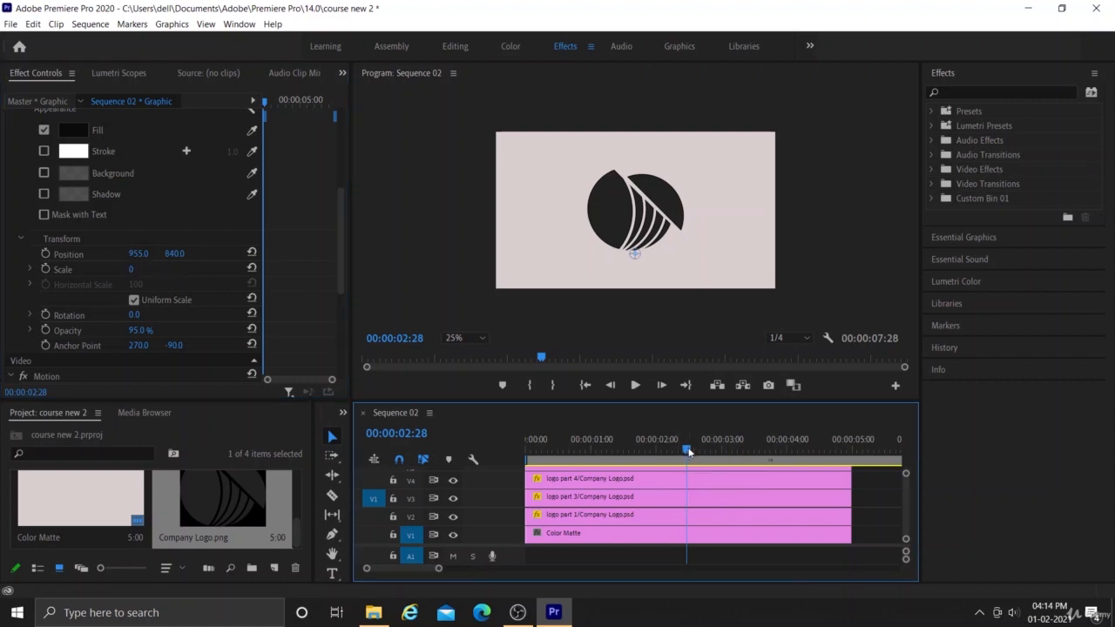
pyautogui.moveTo(687, 450); pyautogui.dragTo(699, 450)
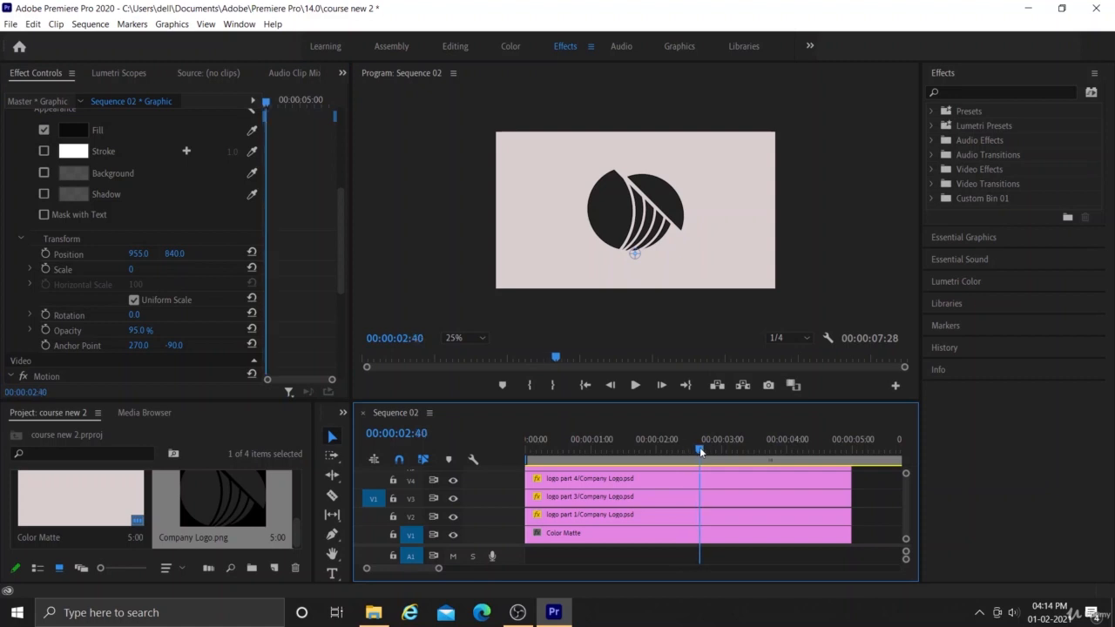
pyautogui.click(130, 270)
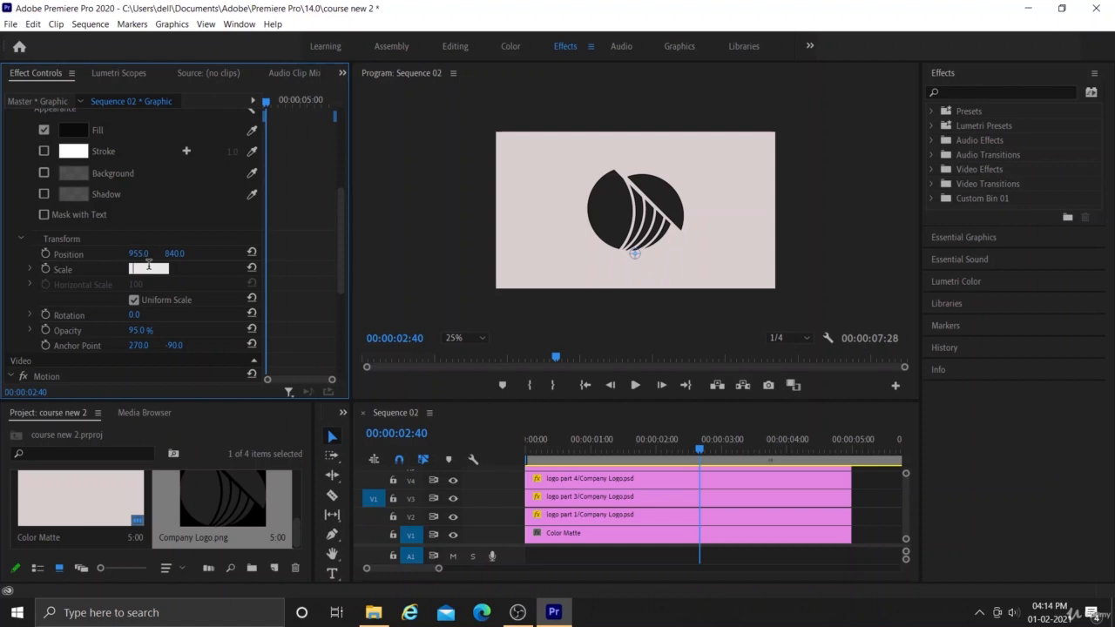
pyautogui.write('100')
pyautogui.press('Return')
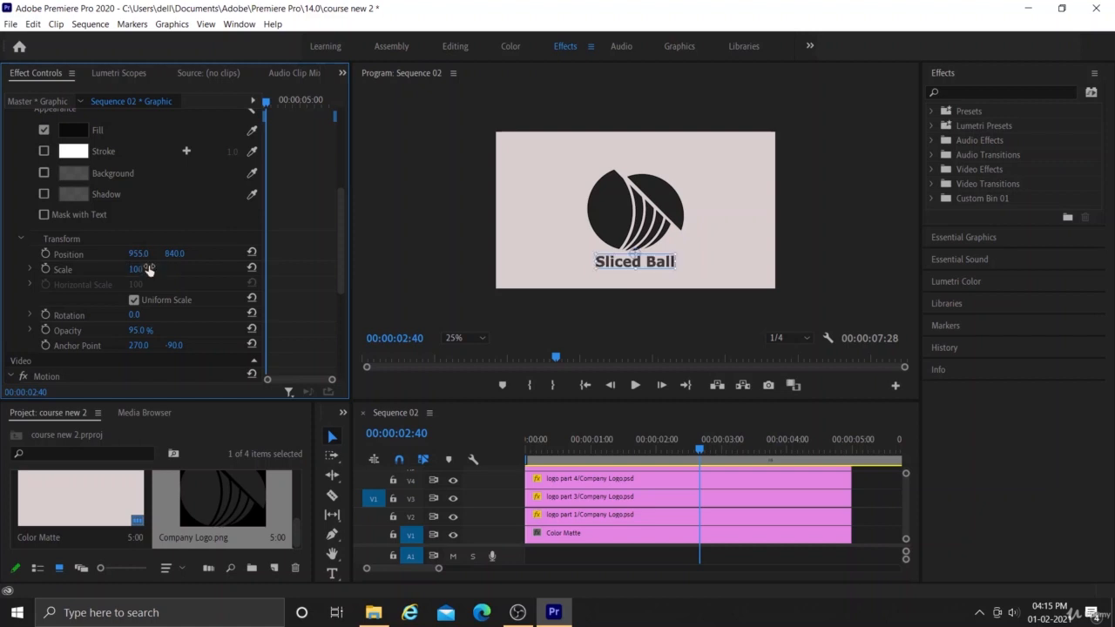
# In the Color workspace, apply a Lumetri vignette with an amount of -2.5 to the Color Matte clip.
pyautogui.click(697, 451)
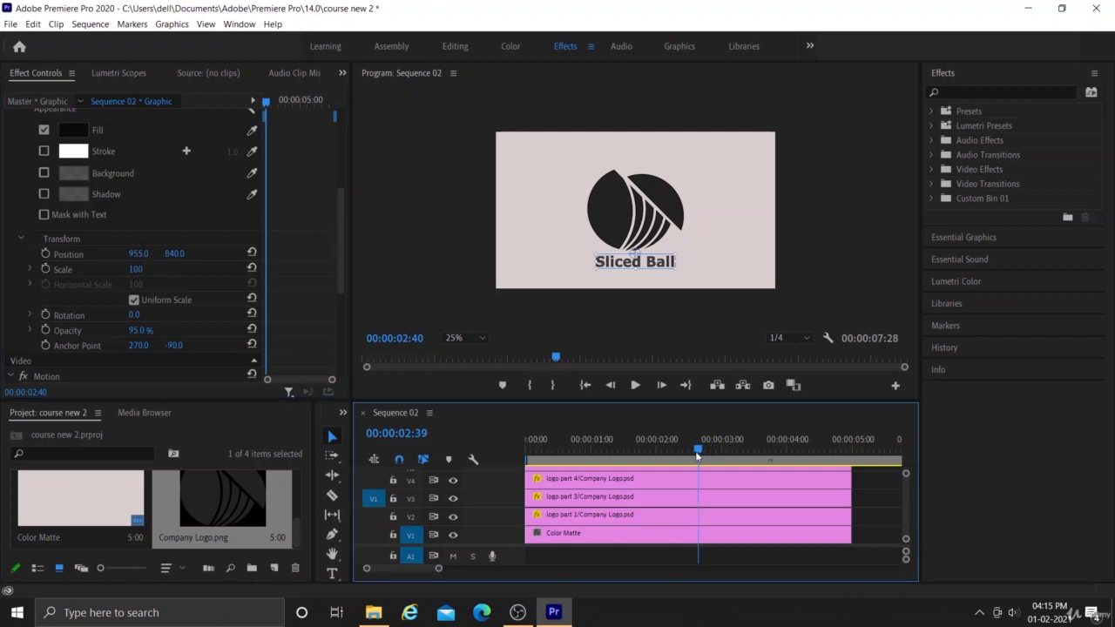
pyautogui.moveTo(697, 451); pyautogui.dragTo(537, 452)
pyautogui.moveTo(537, 451)
pyautogui.mouseDown()
pyautogui.moveTo(730, 451)
pyautogui.moveTo(525, 460)
pyautogui.mouseUp()
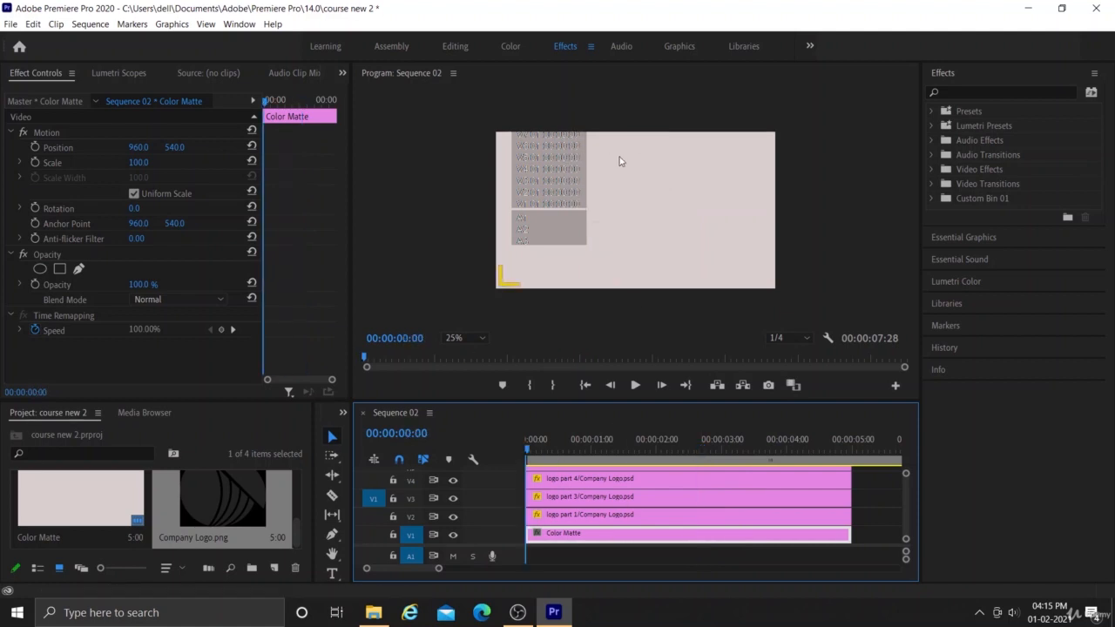
pyautogui.click(510, 47)
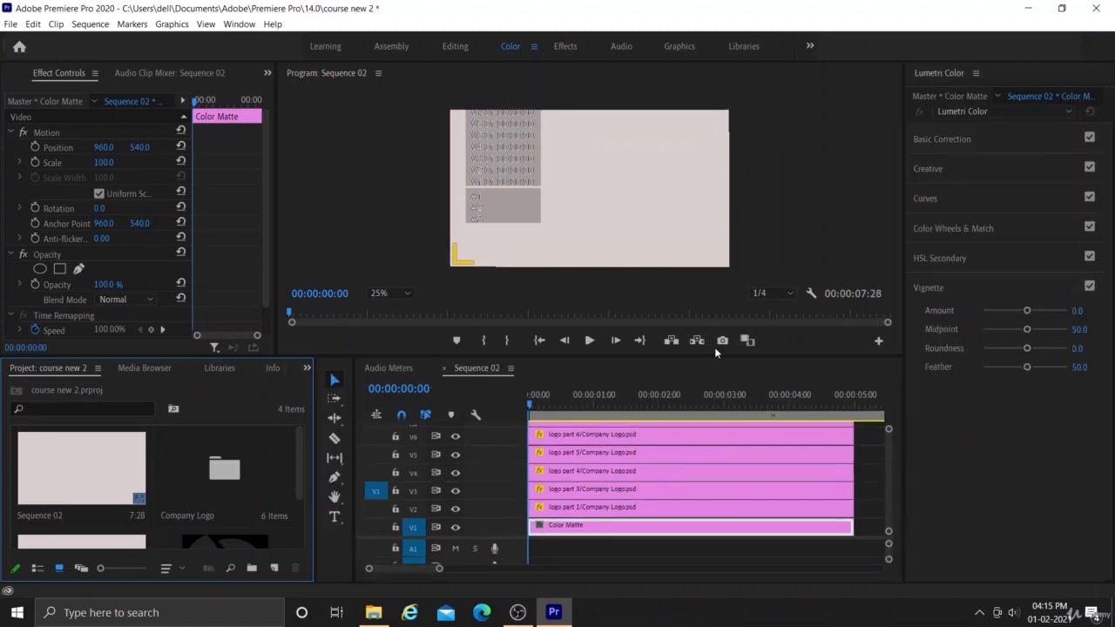
pyautogui.click(689, 396)
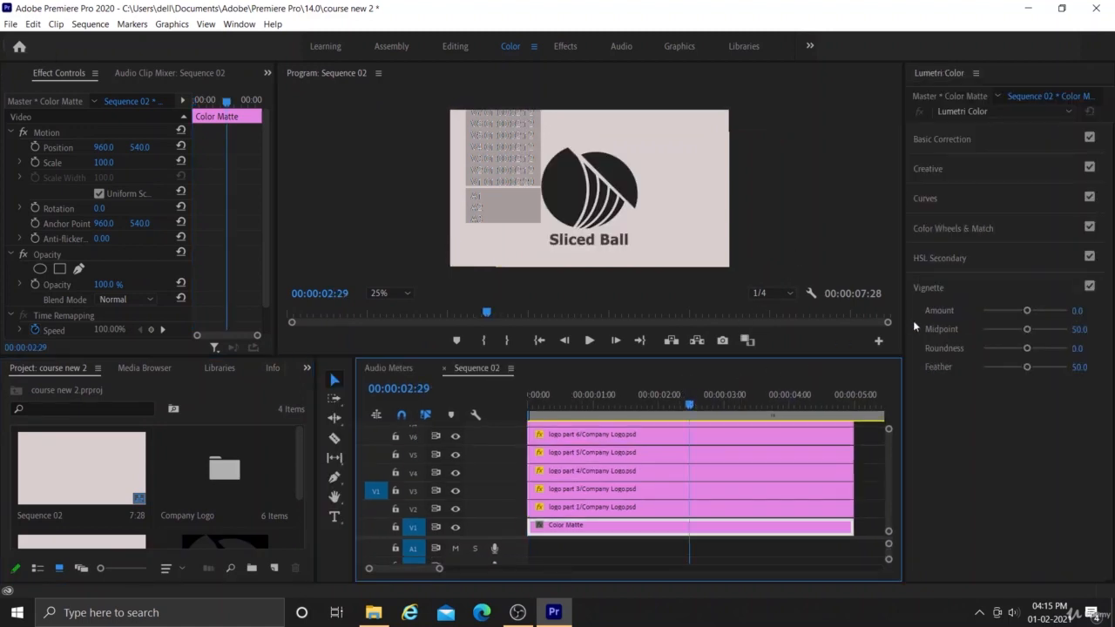
pyautogui.moveTo(1027, 312)
pyautogui.mouseDown()
pyautogui.moveTo(1045, 314)
pyautogui.moveTo(1006, 312)
pyautogui.mouseUp()
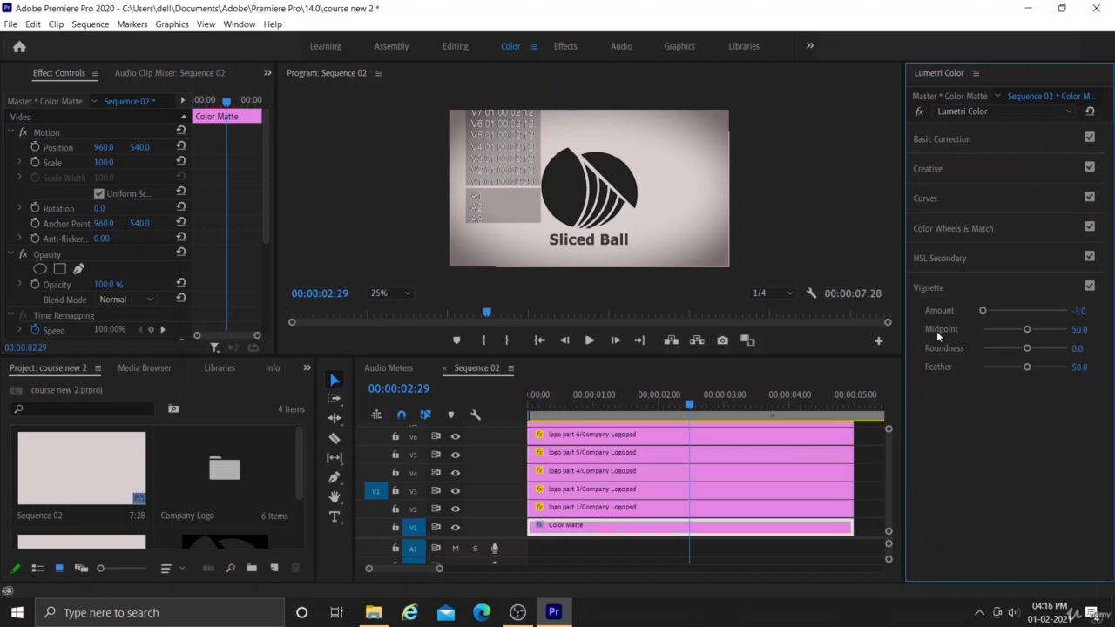
pyautogui.moveTo(984, 310); pyautogui.dragTo(990, 313)
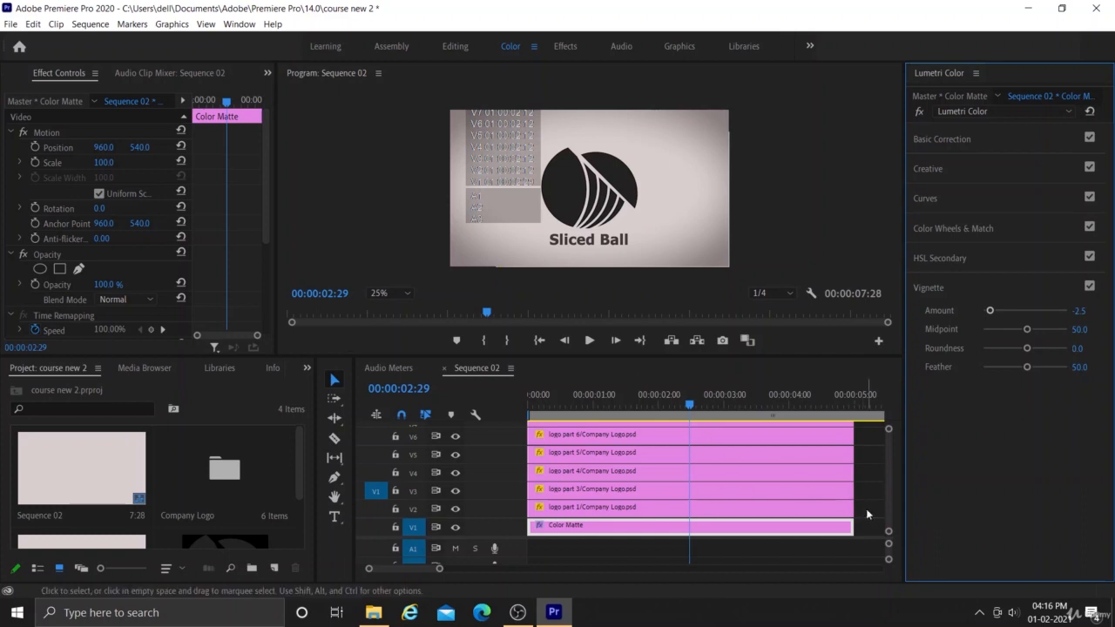
# Nest all the clips above the Color Matte into one sequence, keeping the name Nested Sequence 02.
pyautogui.moveTo(864, 508); pyautogui.dragTo(706, 422)
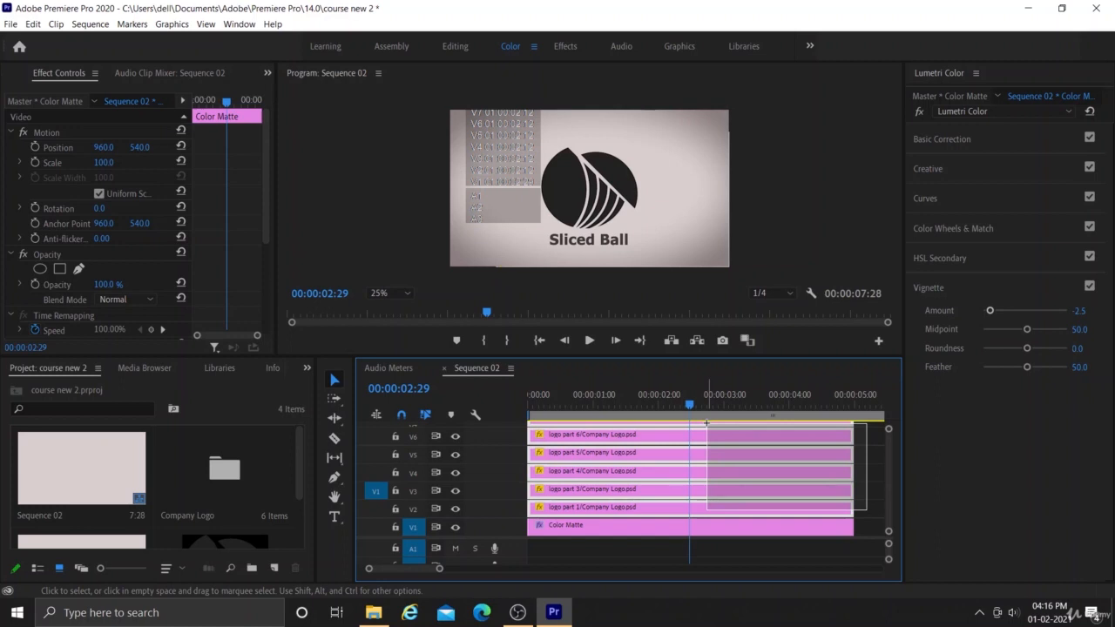
pyautogui.moveTo(706, 422); pyautogui.dragTo(706, 423)
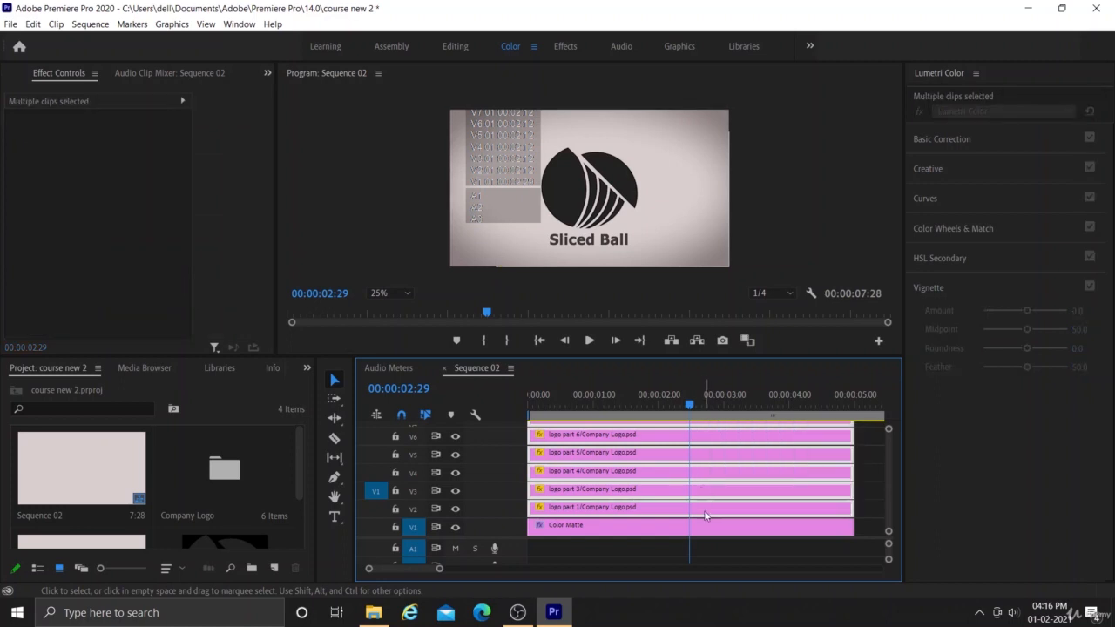
pyautogui.rightClick(706, 516)
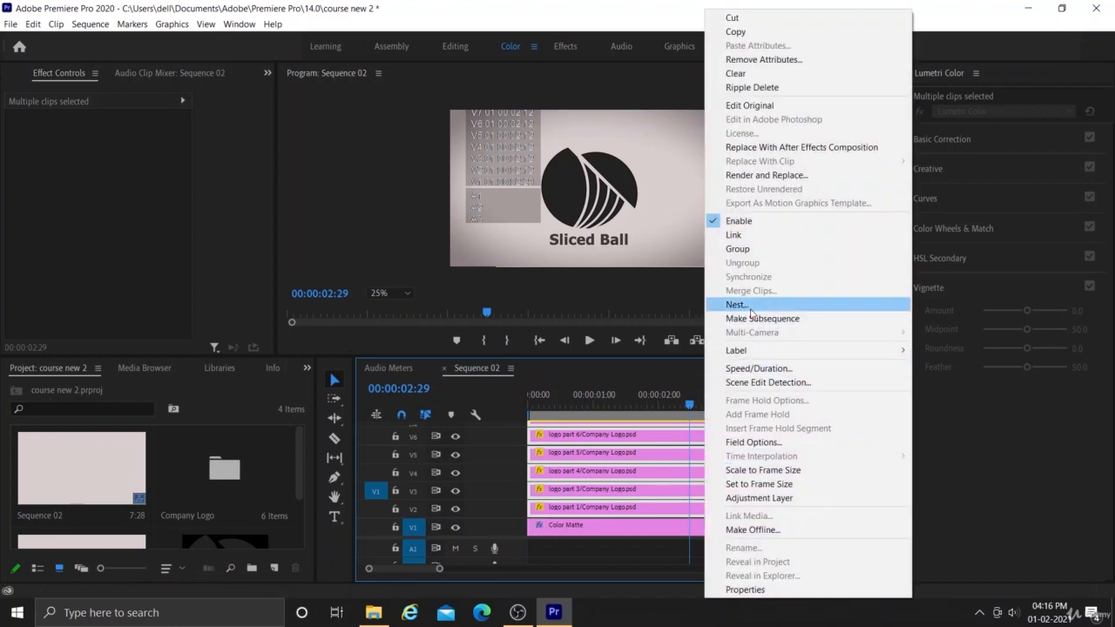
pyautogui.click(749, 305)
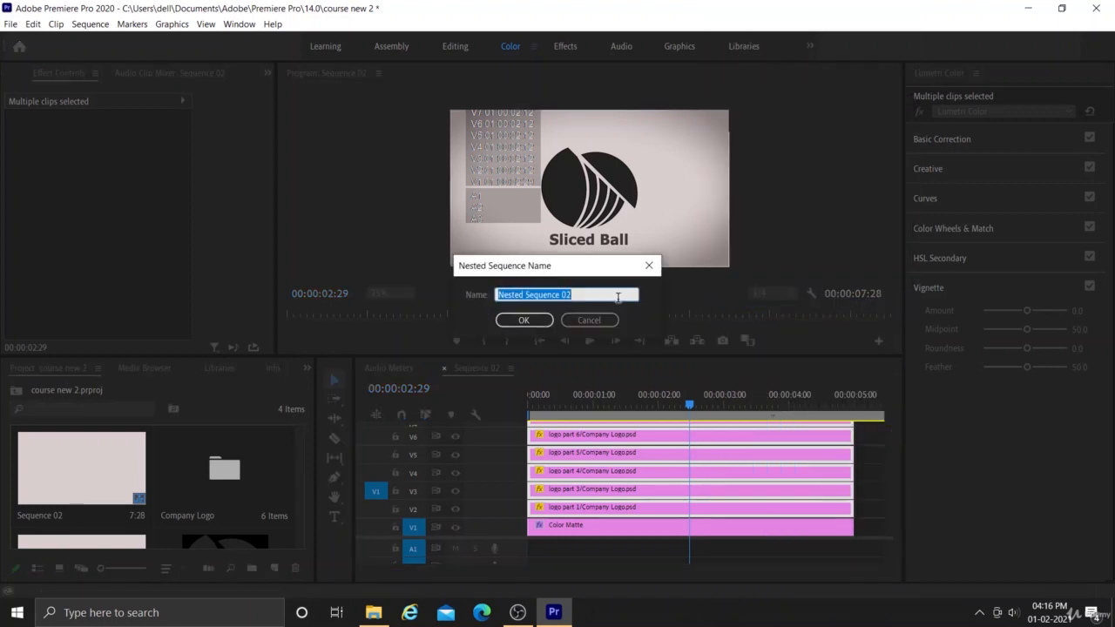
pyautogui.press('Return')
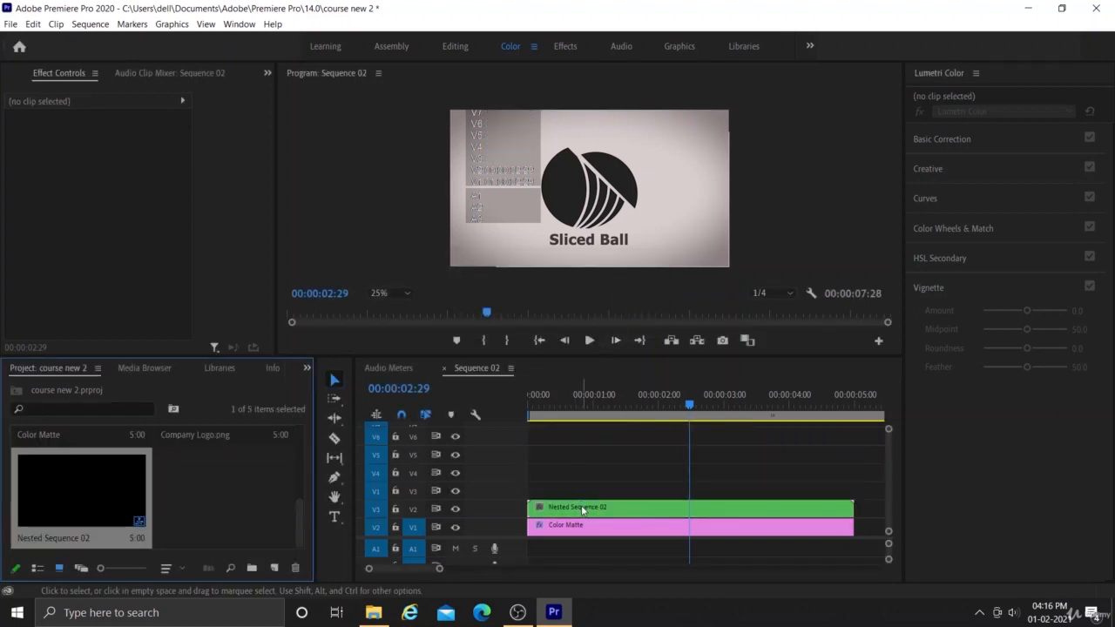
# Move the nested sequence up to track V3 and place a duplicate of it on V2.
pyautogui.moveTo(582, 510); pyautogui.dragTo(581, 496)
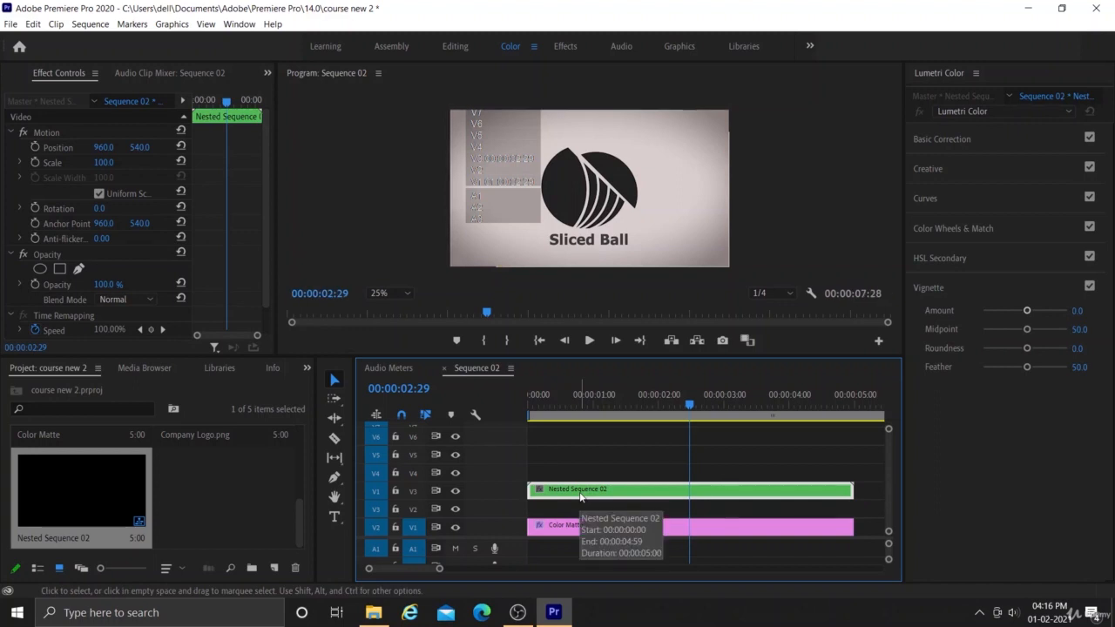
pyautogui.moveTo(581, 496); pyautogui.dragTo(581, 516)
pyautogui.click(580, 514)
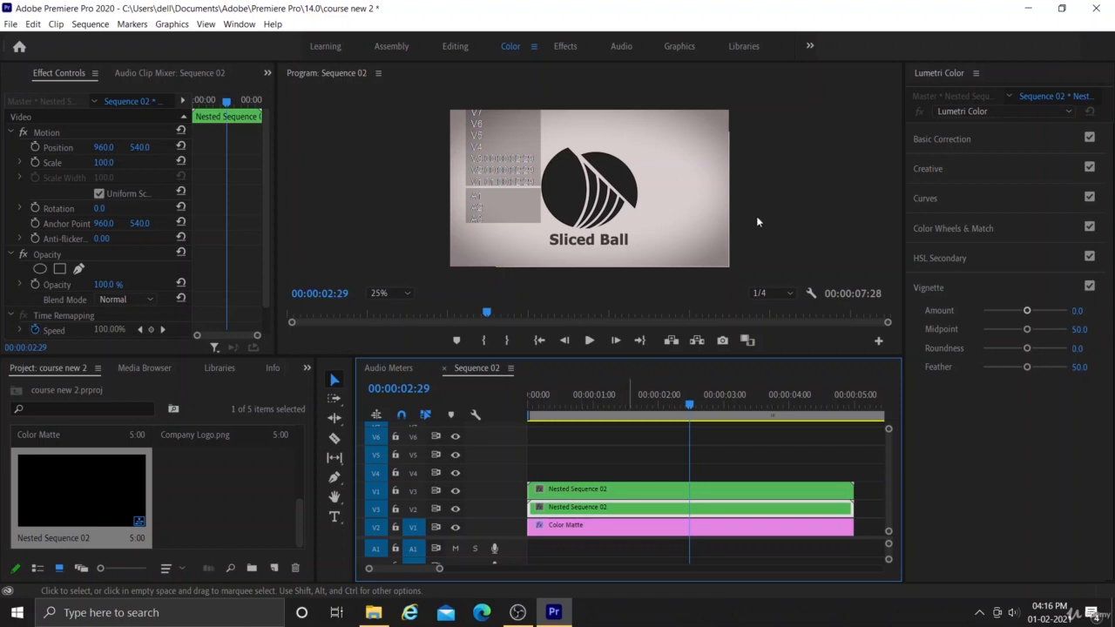
# Switch to the Effects workspace.
pyautogui.click(568, 46)
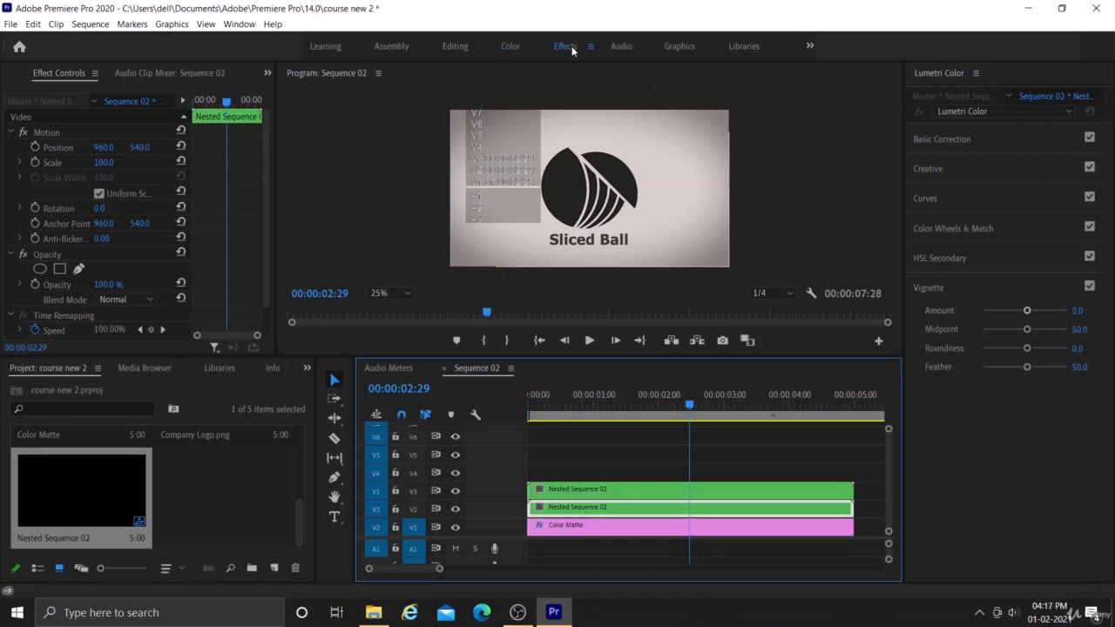